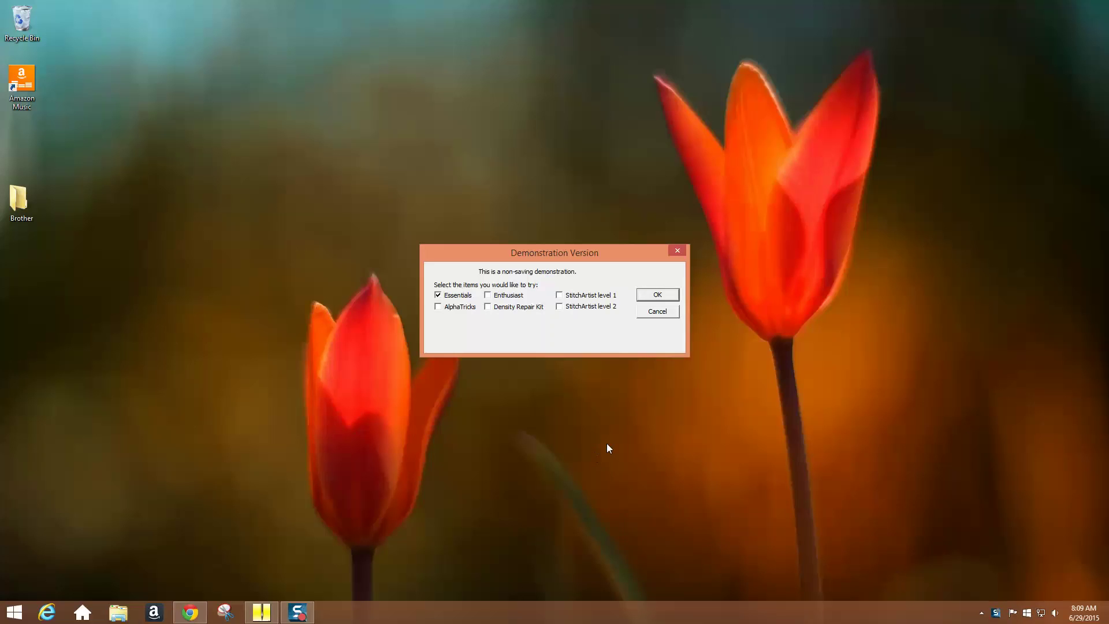
- Tick StitchArtist level 1 alongside Essentials and start the demonstration version
{"action": "left_click", "coordinate": [560, 295]}
{"action": "left_click", "coordinate": [658, 295]}
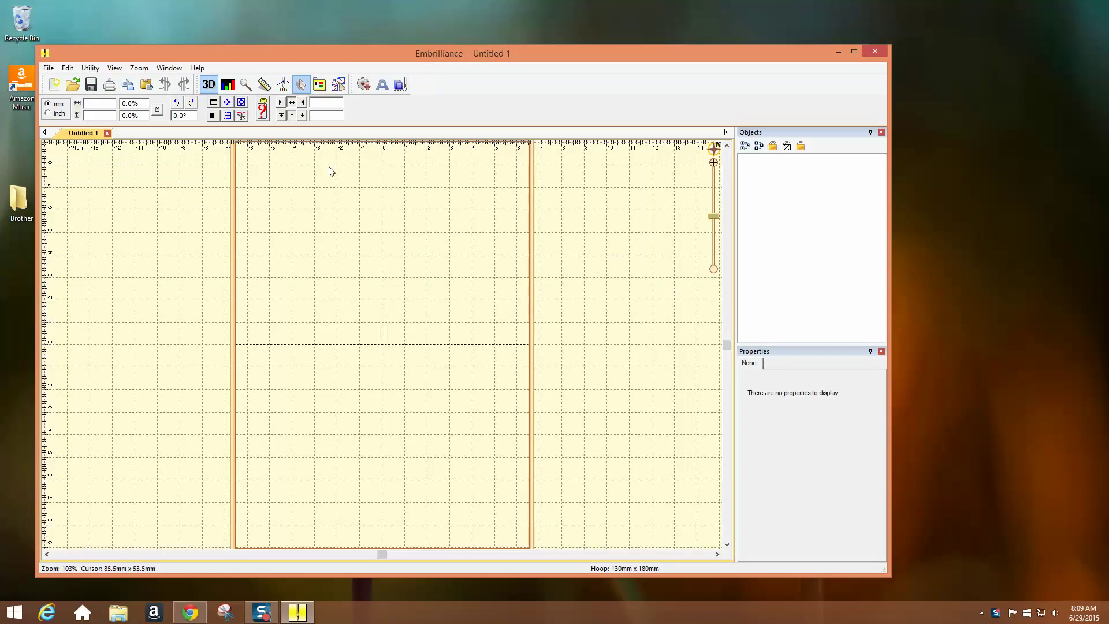
- Merge the library Square outline, convert it to fill stitches, and move it up-left in the hoop
{"action": "left_click", "coordinate": [338, 84]}
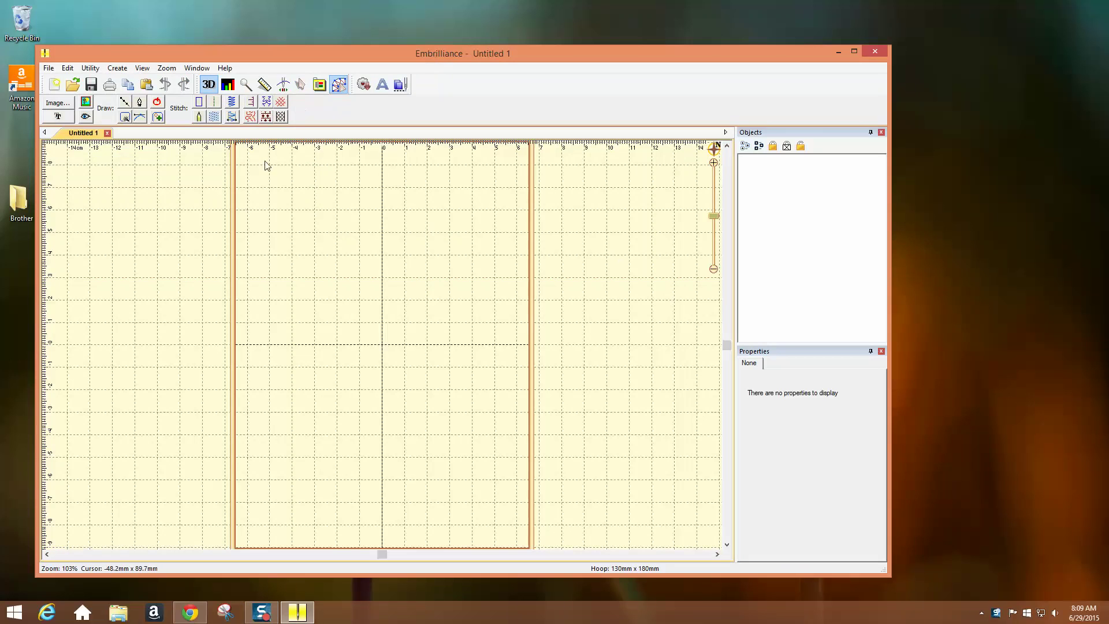
{"action": "left_click", "coordinate": [363, 84]}
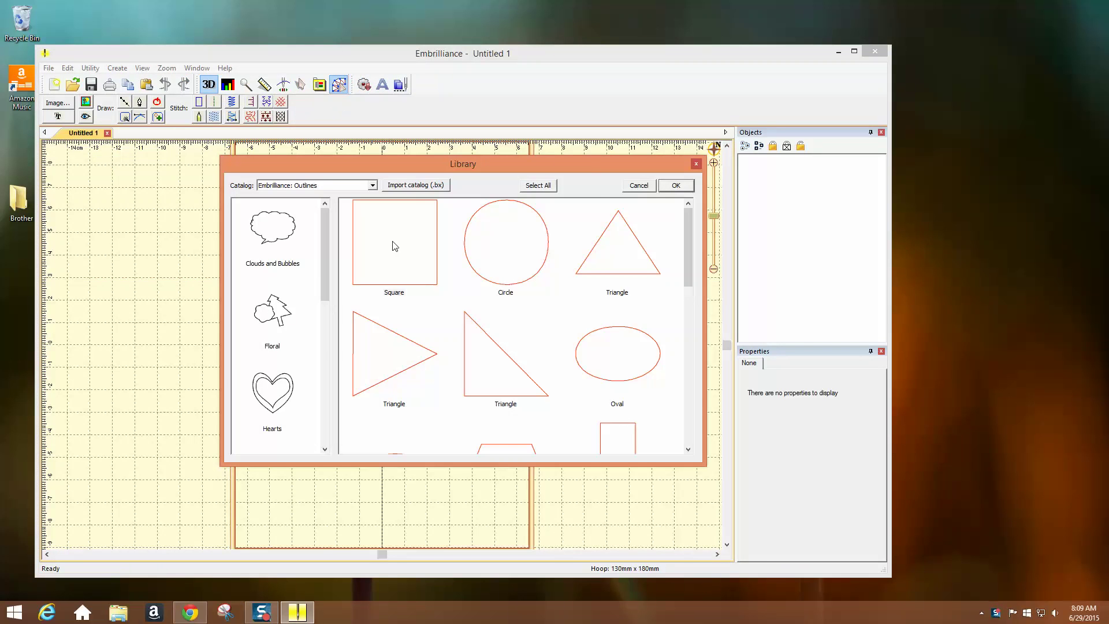
{"action": "left_click", "coordinate": [394, 246]}
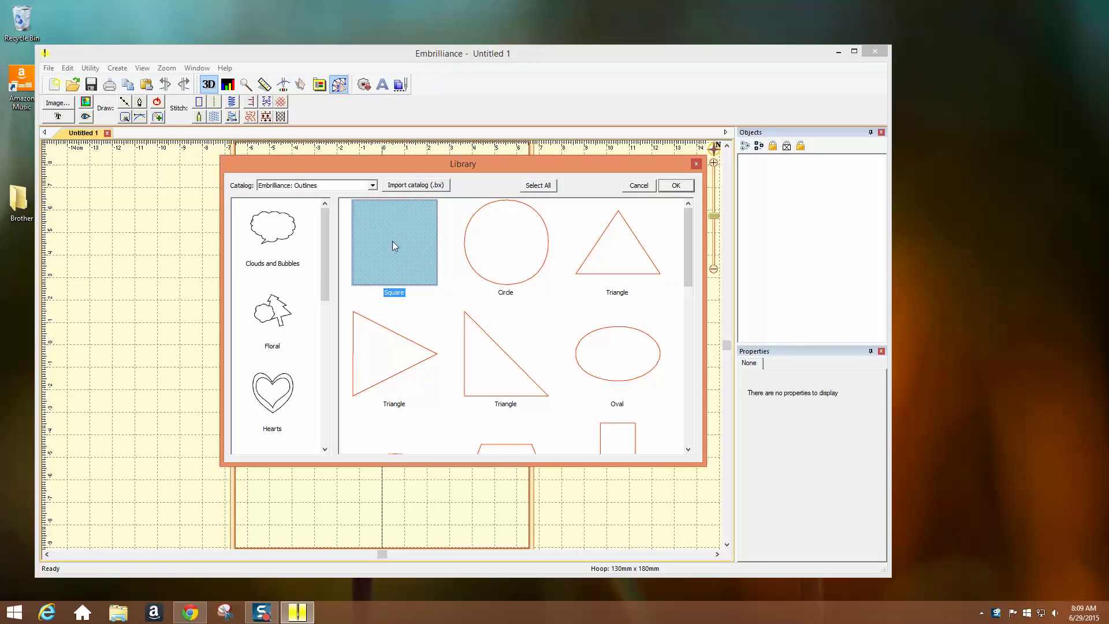
{"action": "left_click", "coordinate": [675, 188]}
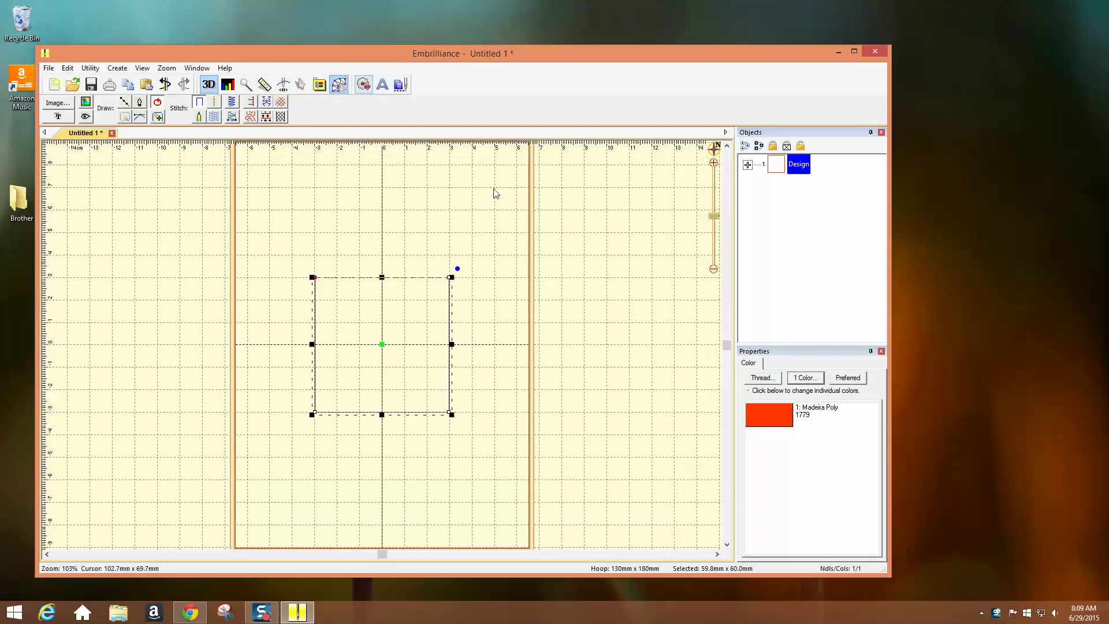
{"action": "left_click", "coordinate": [215, 117]}
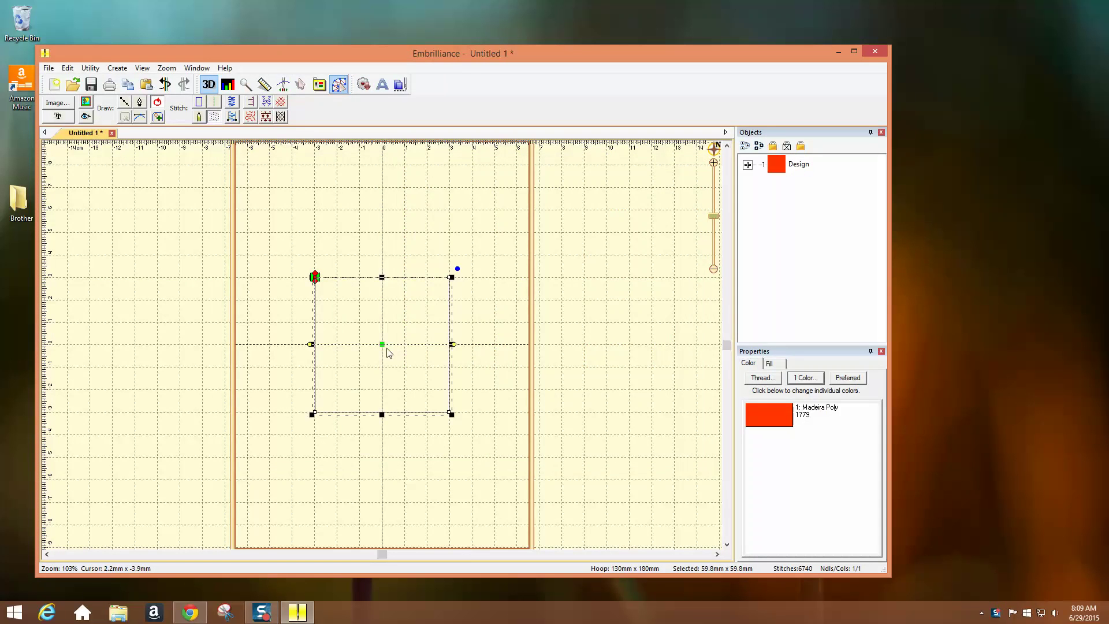
{"action": "left_click_drag", "start_coordinate": [381, 346], "coordinate": [338, 292]}
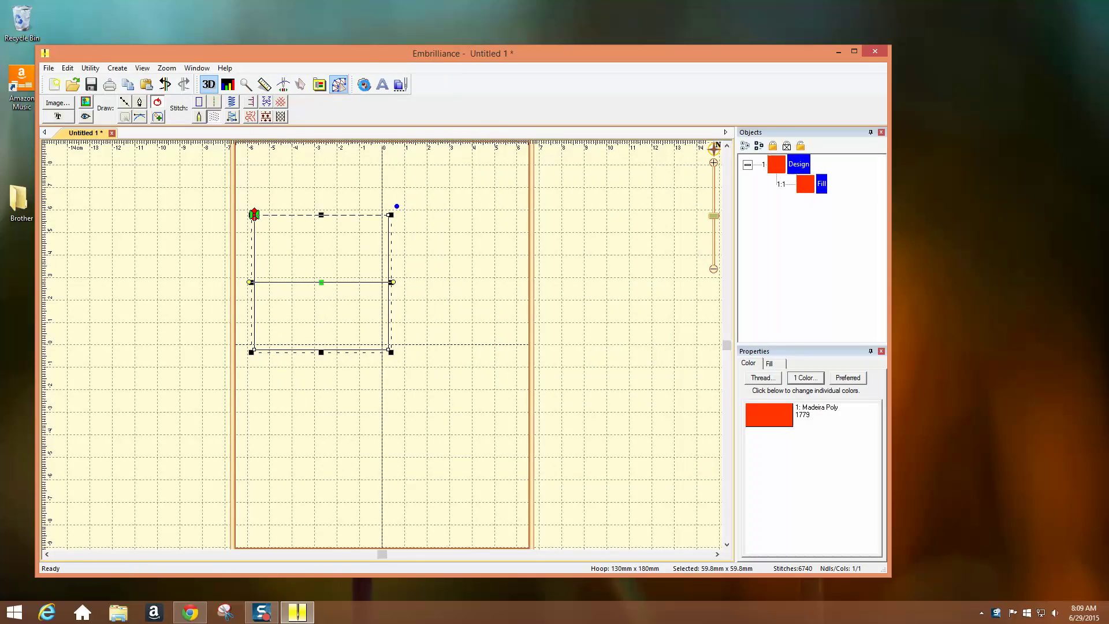
- Merge a second Square outline from the library and convert it to fill stitches
{"action": "left_click", "coordinate": [365, 88]}
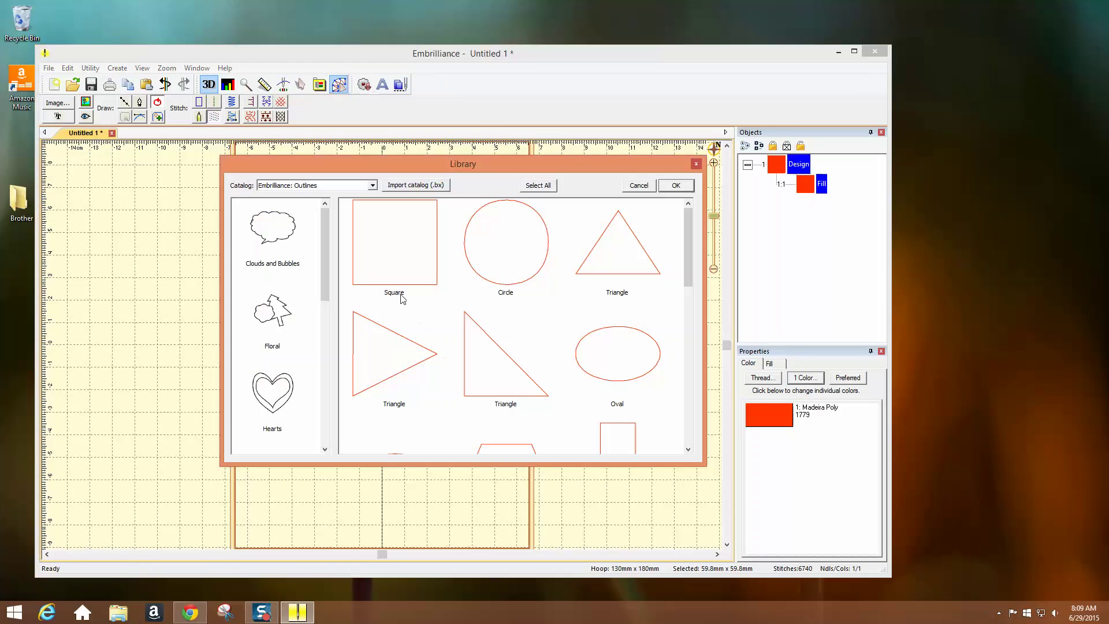
{"action": "left_click", "coordinate": [394, 265]}
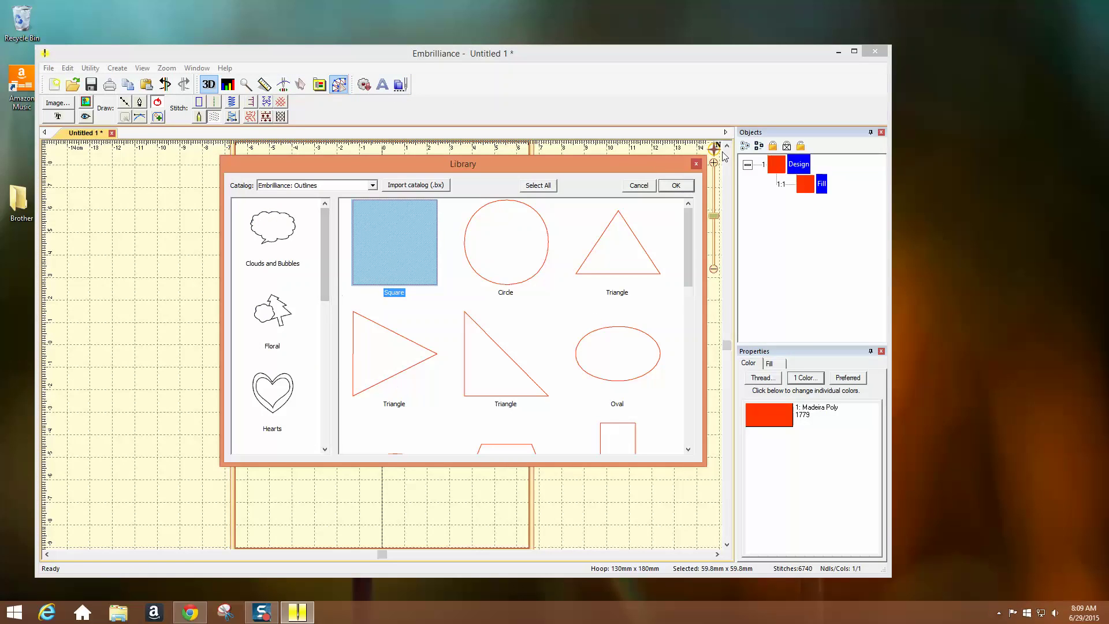
{"action": "left_click", "coordinate": [676, 186]}
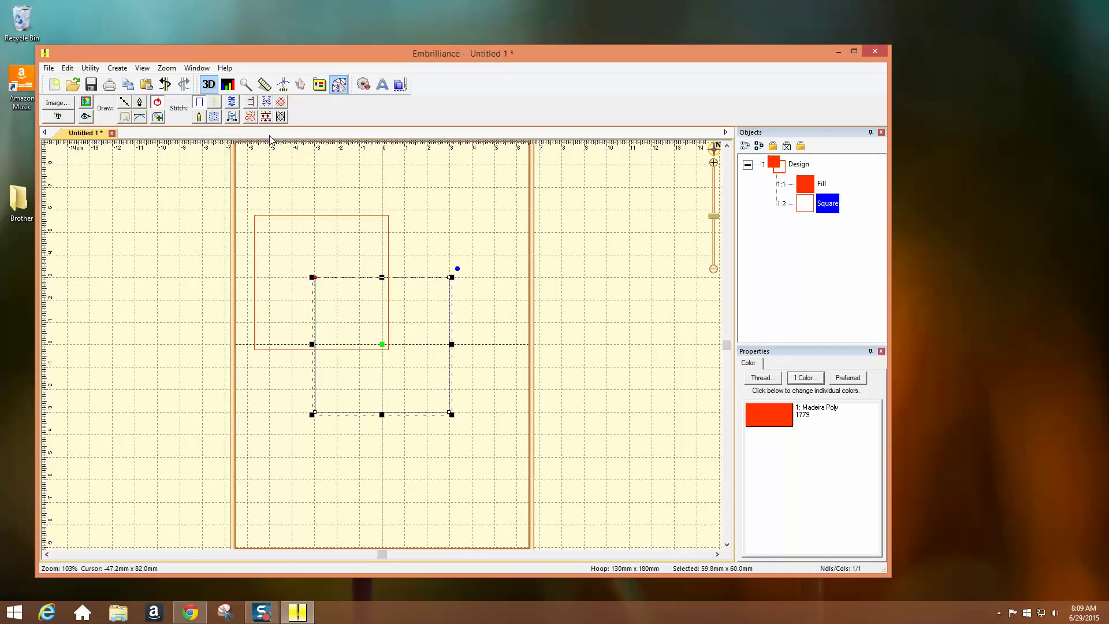
{"action": "left_click", "coordinate": [214, 117]}
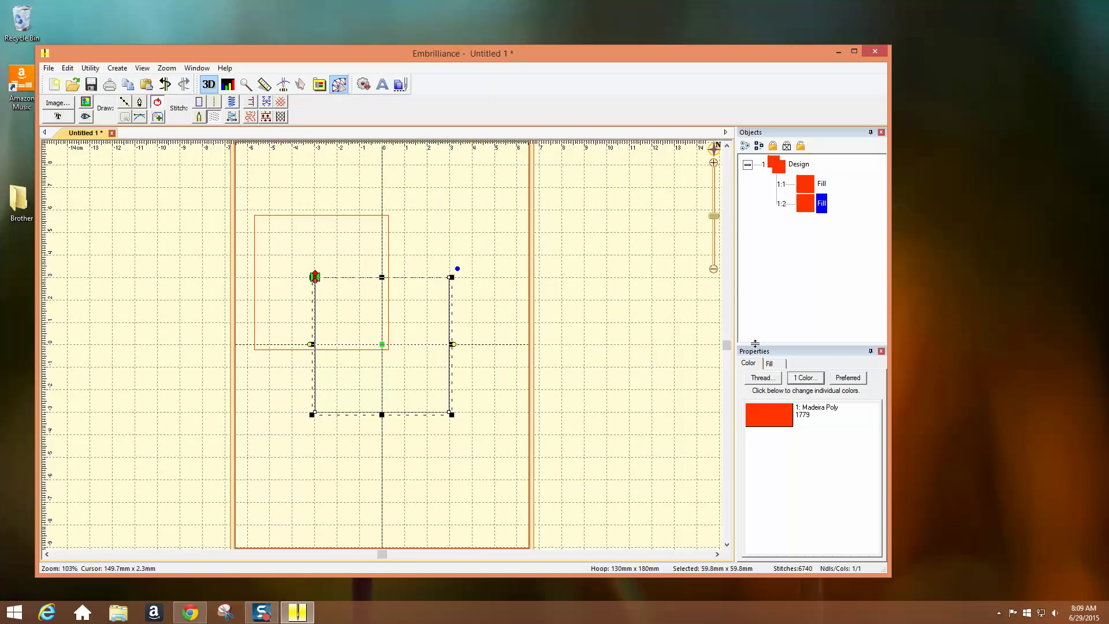
- Change the new square's thread to Madeira Poly 1848 green
{"action": "left_click", "coordinate": [776, 426]}
{"action": "left_click", "coordinate": [776, 427]}
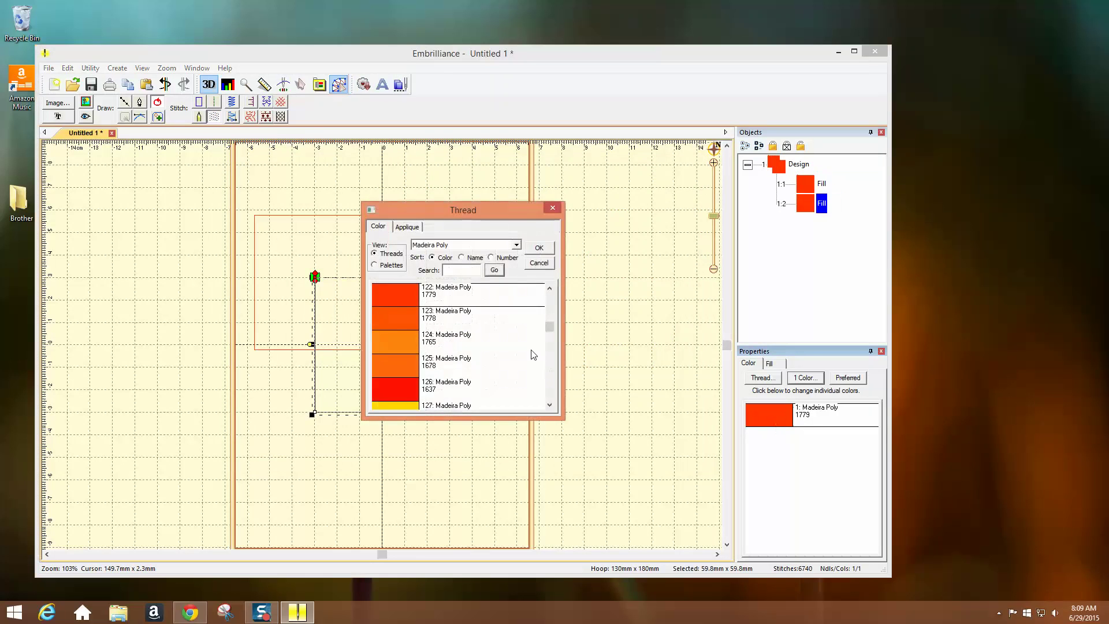
{"action": "left_click_drag", "start_coordinate": [550, 327], "coordinate": [550, 347]}
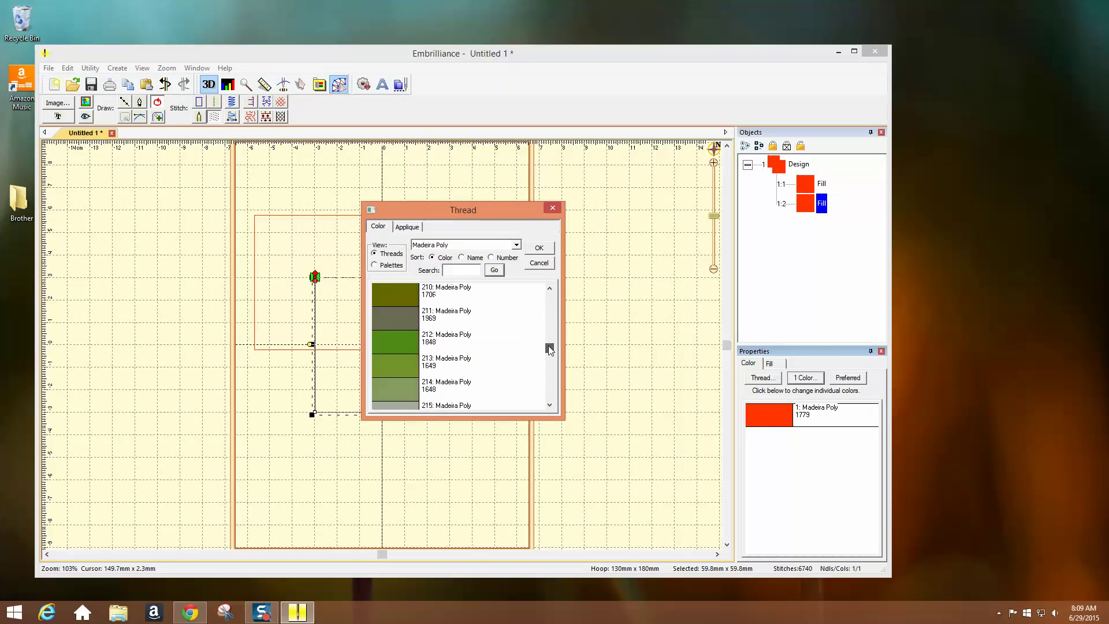
{"action": "left_click", "coordinate": [415, 343]}
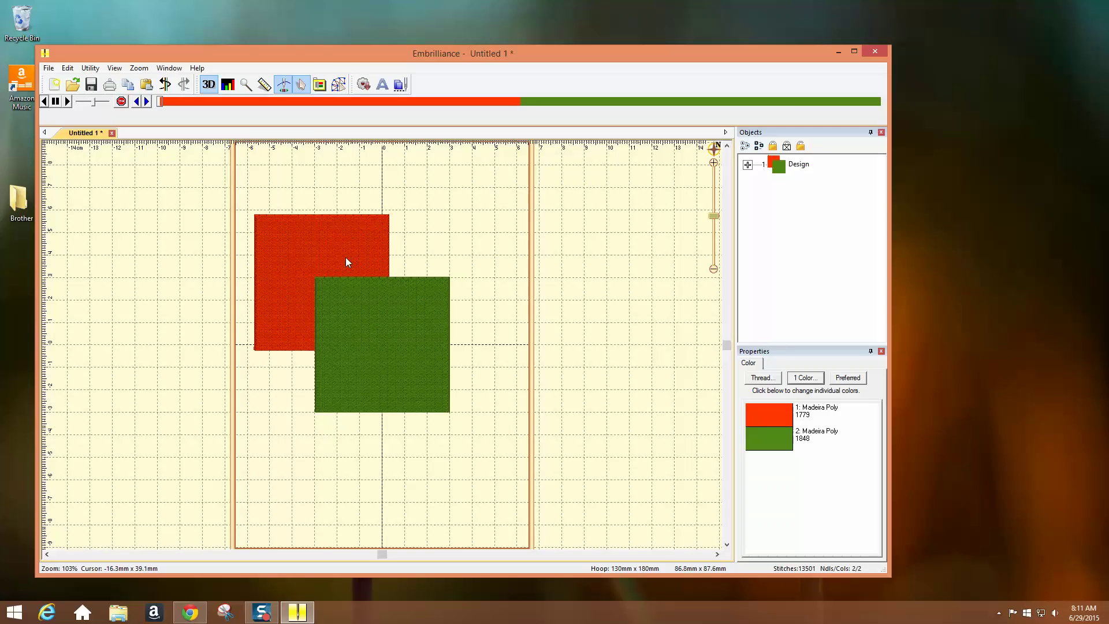
- Expand Design in the Objects panel to list the red 1779 and green 1848 fills
{"action": "left_click", "coordinate": [747, 165]}
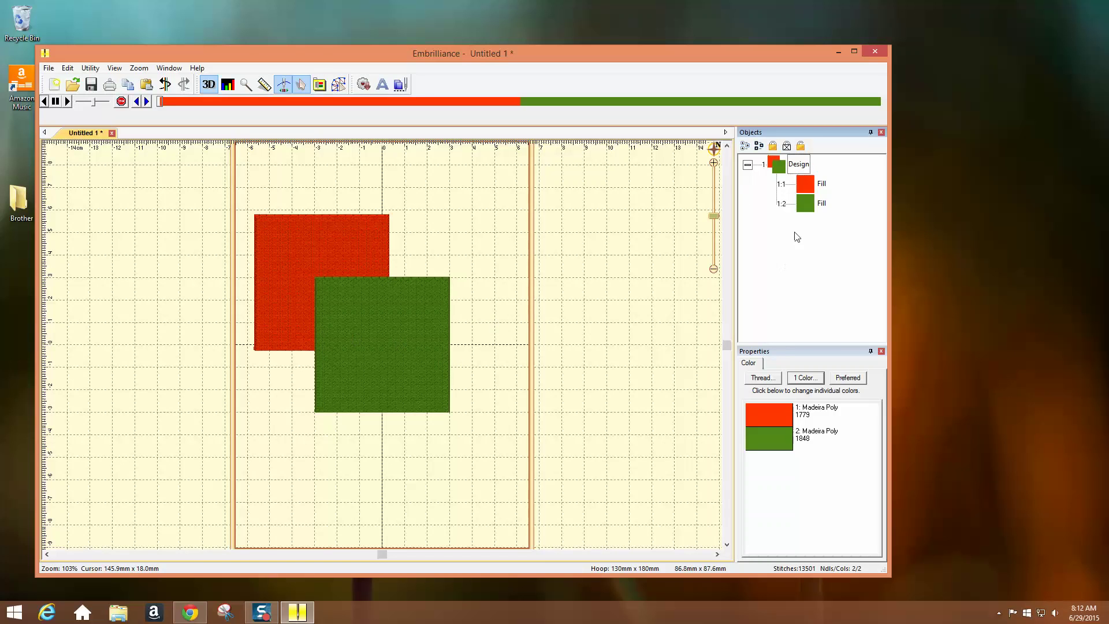
- Remove the green square's fill, then choose Create > Design > Begin New Design
{"action": "left_click", "coordinate": [809, 213]}
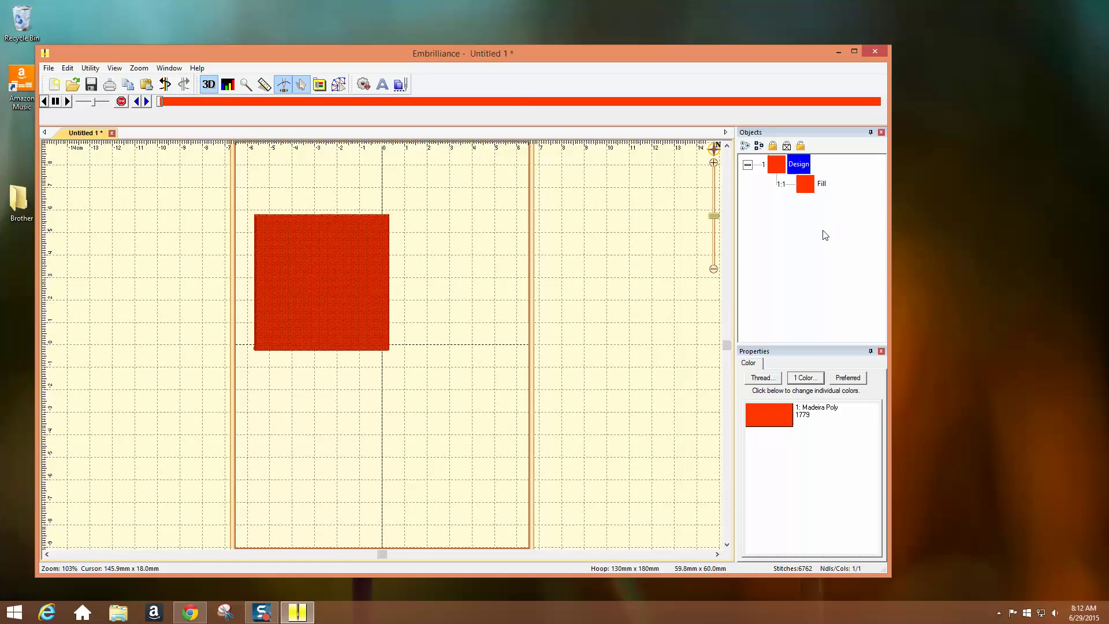
{"action": "left_click", "coordinate": [89, 68]}
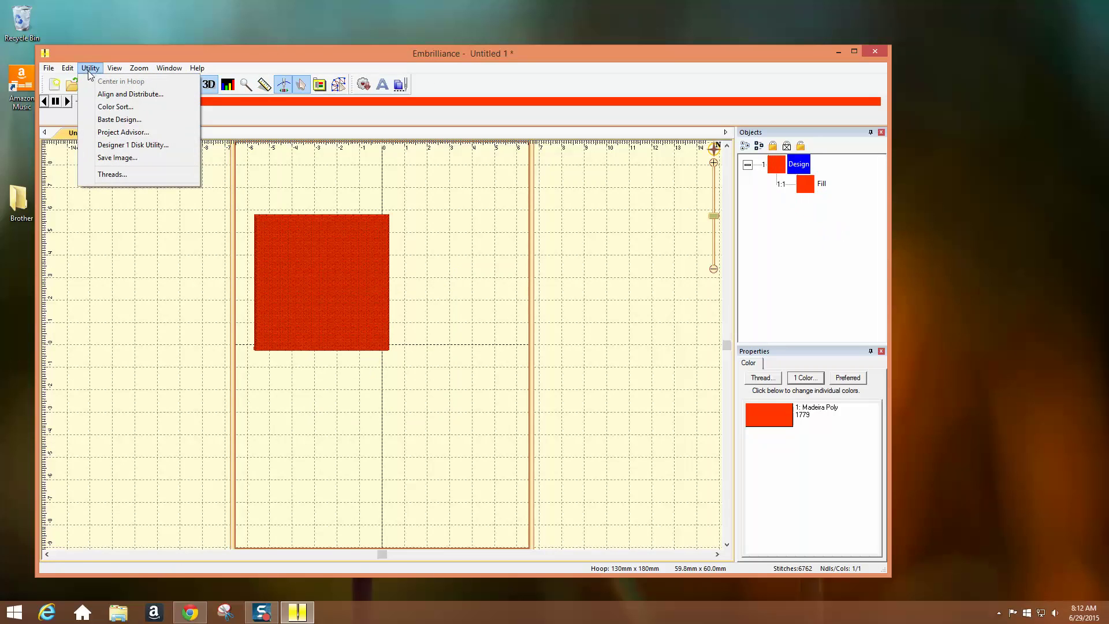
{"action": "left_click", "coordinate": [265, 70]}
{"action": "left_click", "coordinate": [339, 85]}
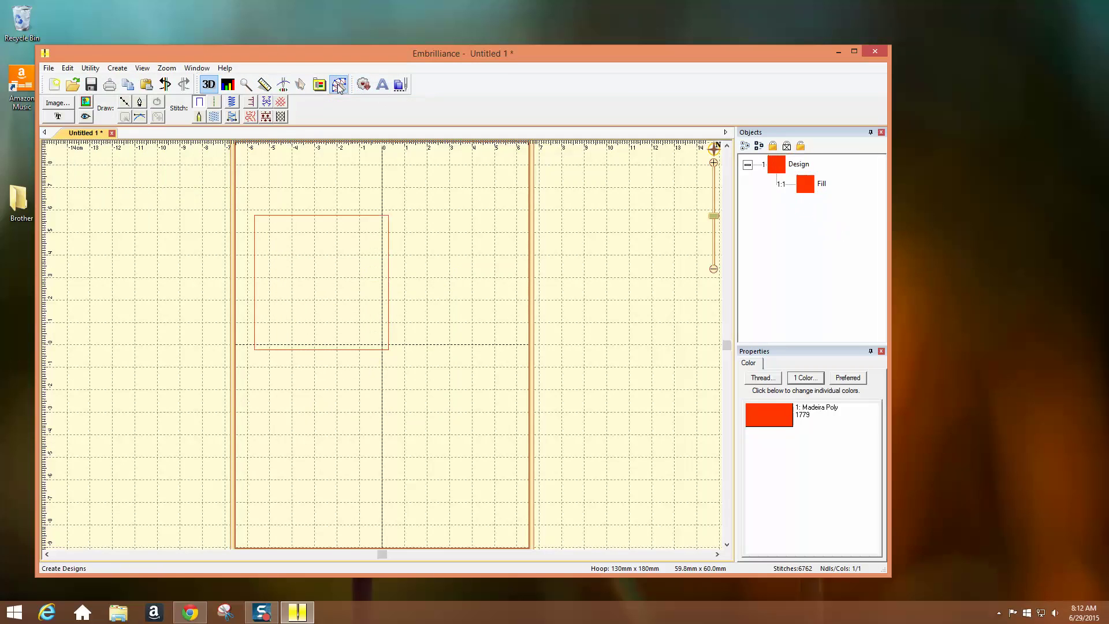
{"action": "left_click", "coordinate": [122, 70]}
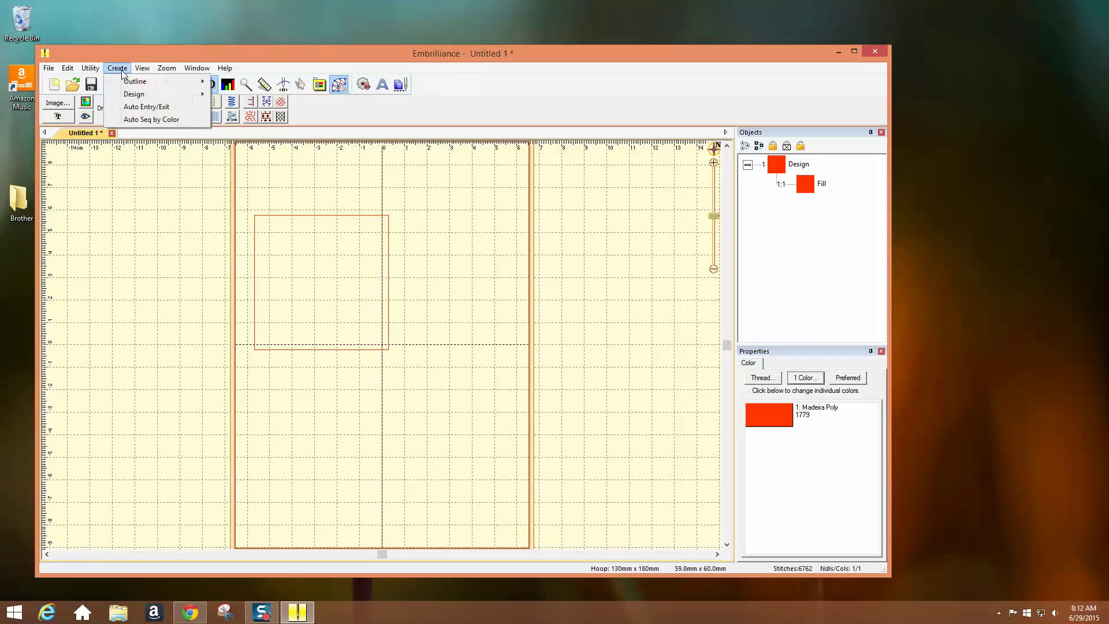
{"action": "mouse_move", "coordinate": [134, 94]}
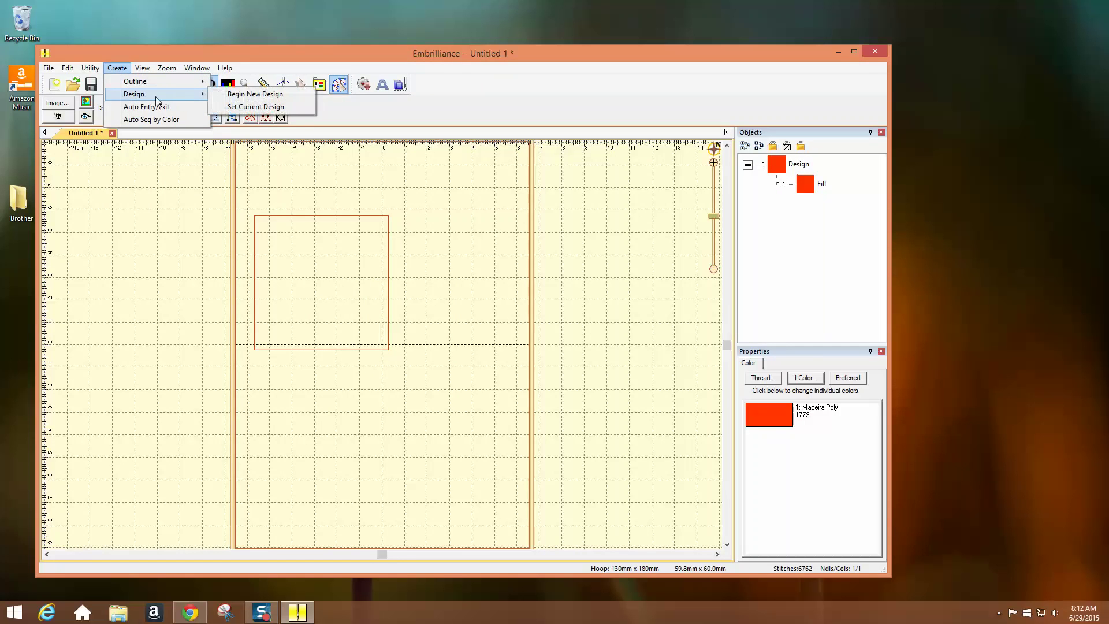
{"action": "left_click", "coordinate": [250, 97]}
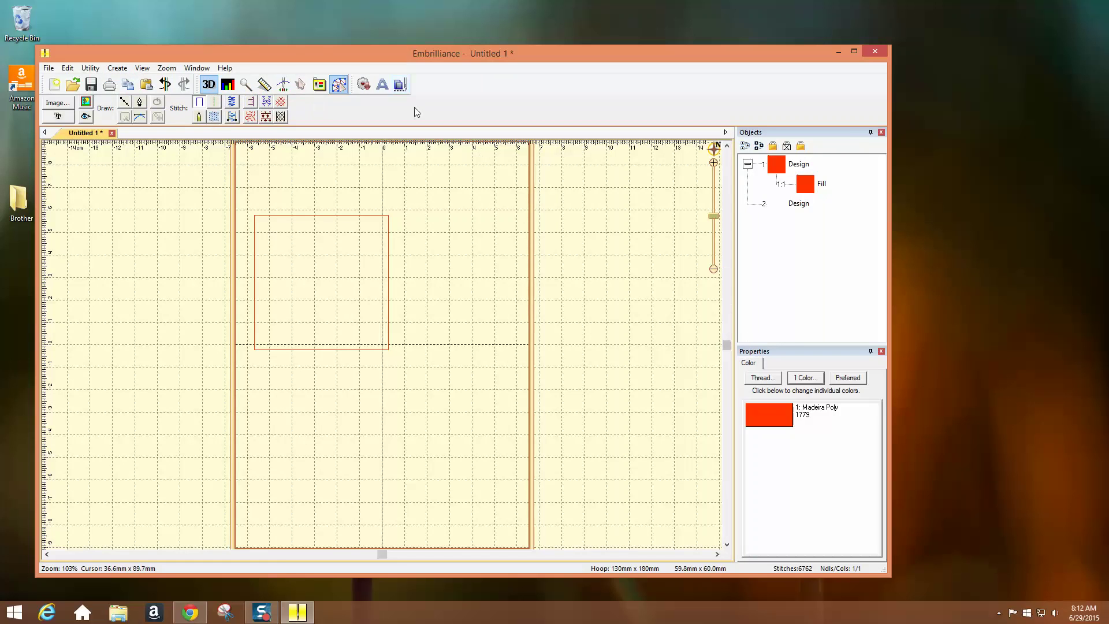
- Add the library Square outline to the new second design
{"action": "left_click", "coordinate": [365, 85]}
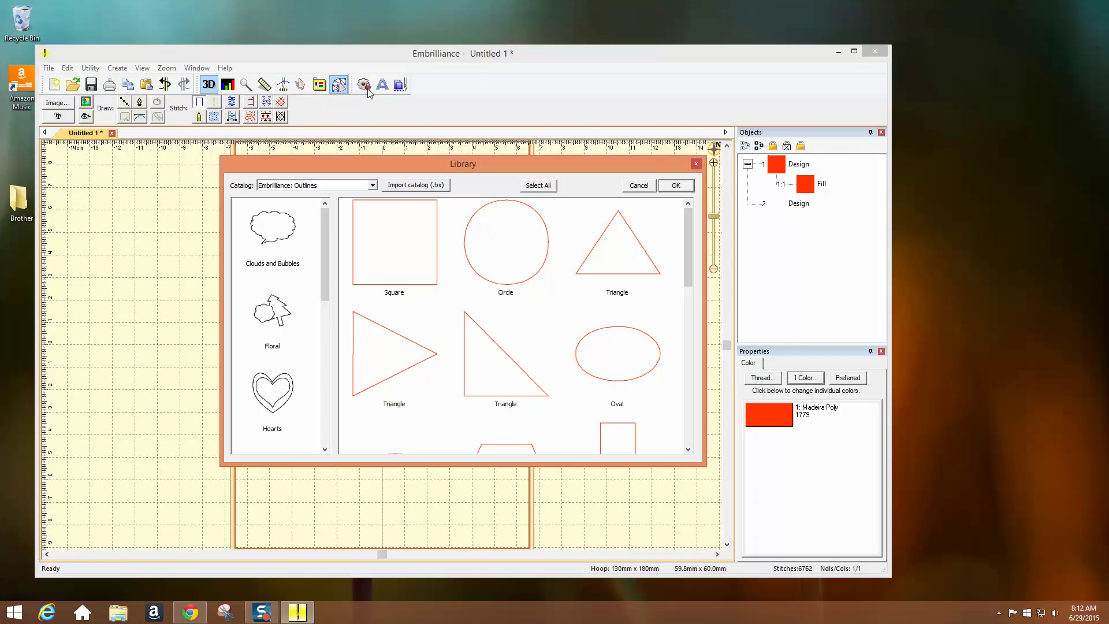
{"action": "left_click", "coordinate": [403, 243]}
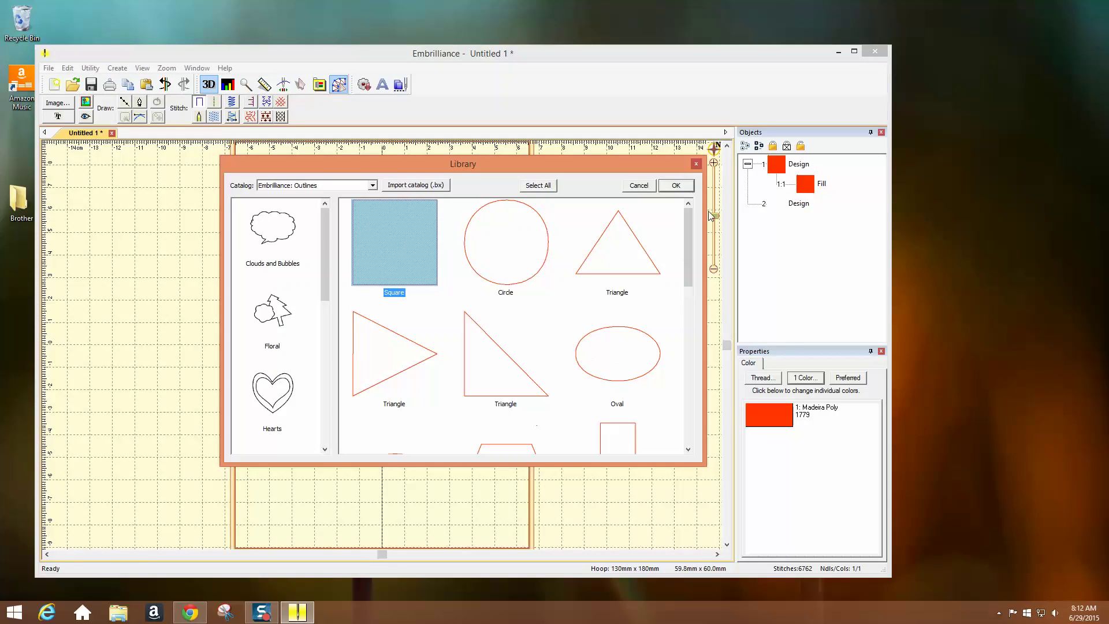
{"action": "left_click", "coordinate": [676, 186]}
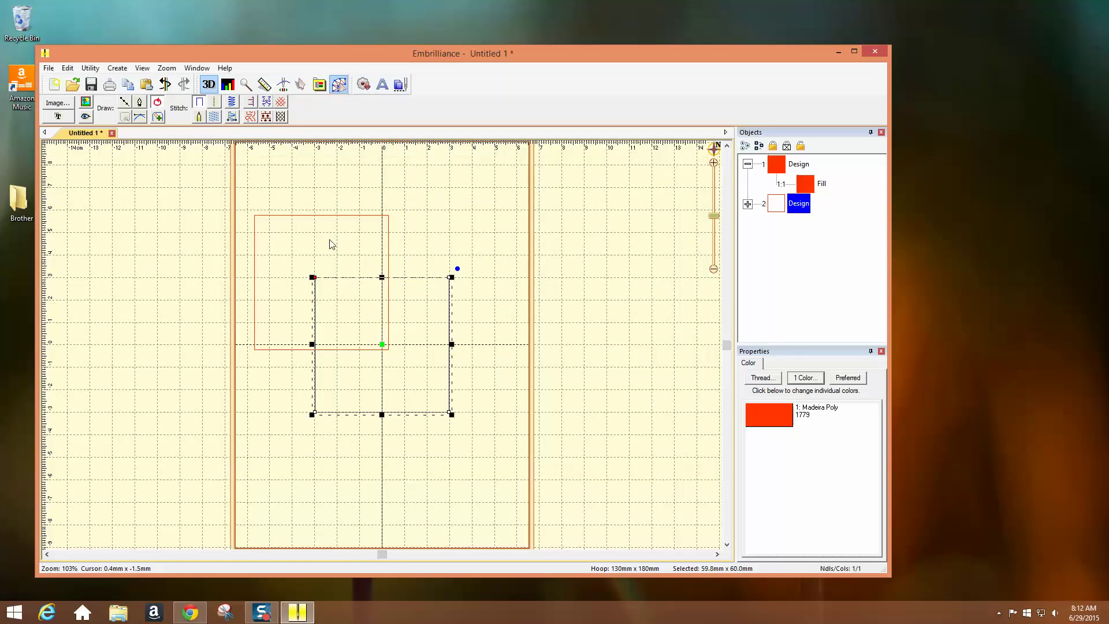
- Set Design 2's thread colour to green Madeira Poly 1749
{"action": "left_click", "coordinate": [776, 208]}
{"action": "left_click", "coordinate": [807, 379]}
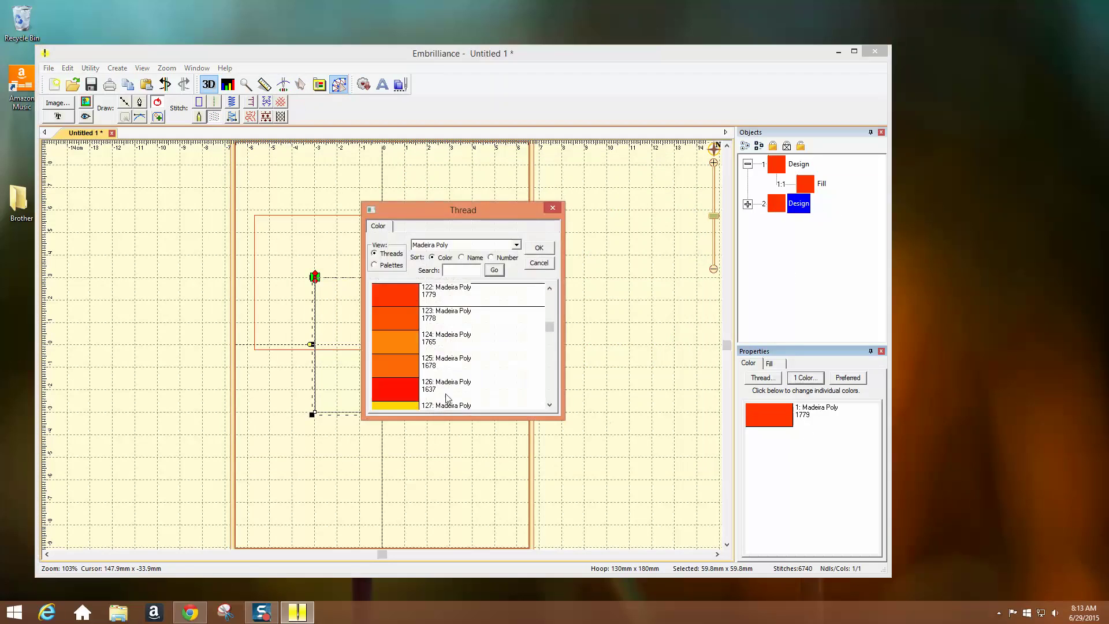
{"action": "left_click_drag", "start_coordinate": [550, 326], "coordinate": [549, 350]}
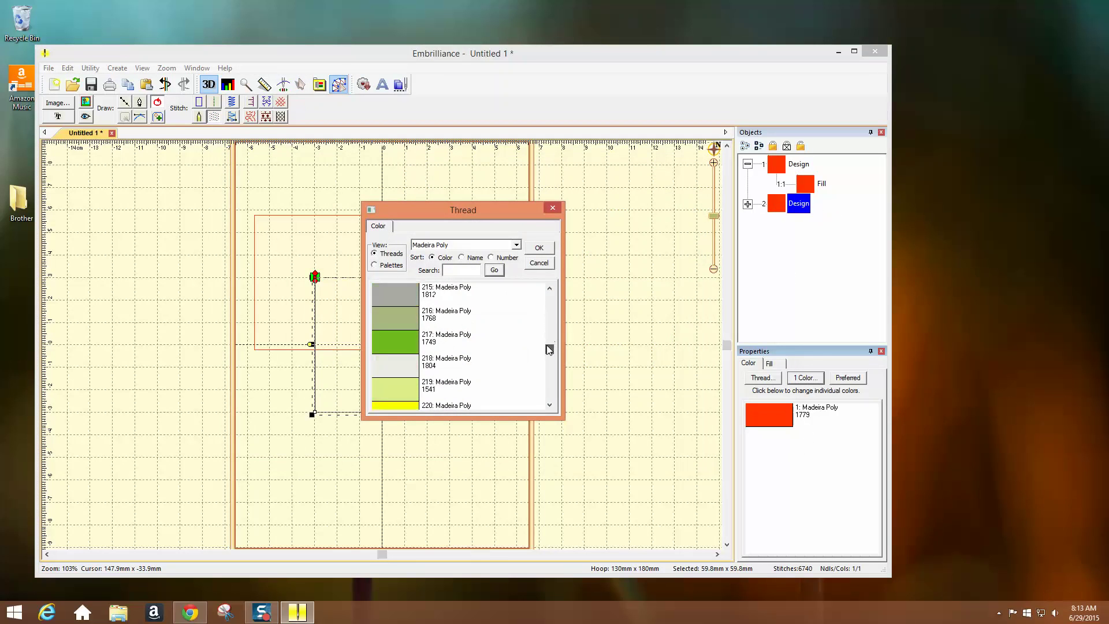
{"action": "left_click", "coordinate": [412, 350]}
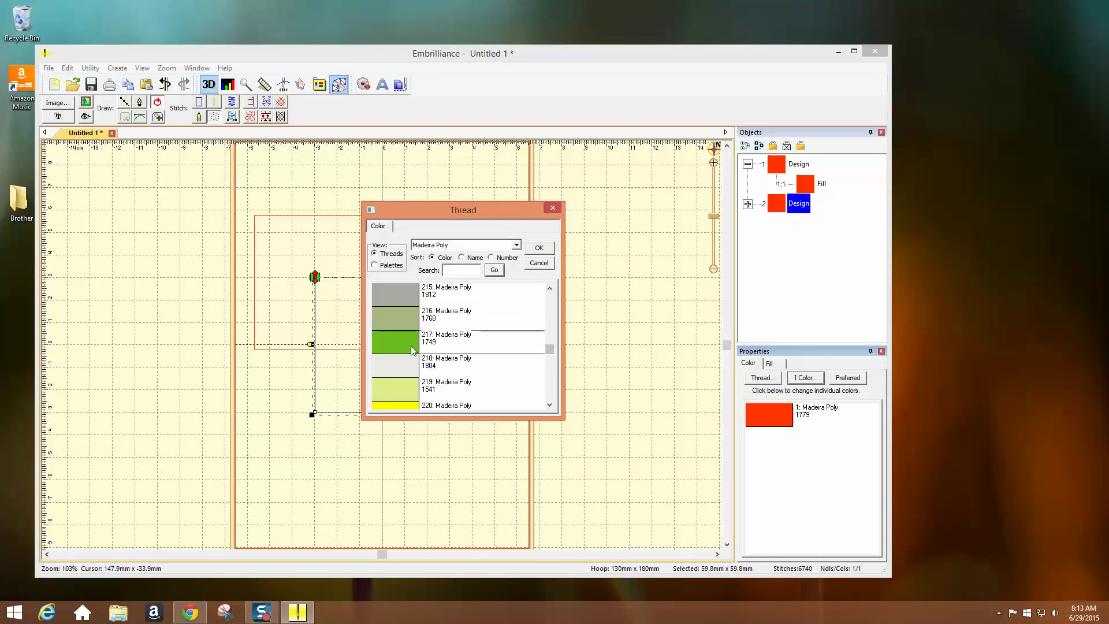
{"action": "left_click", "coordinate": [546, 248]}
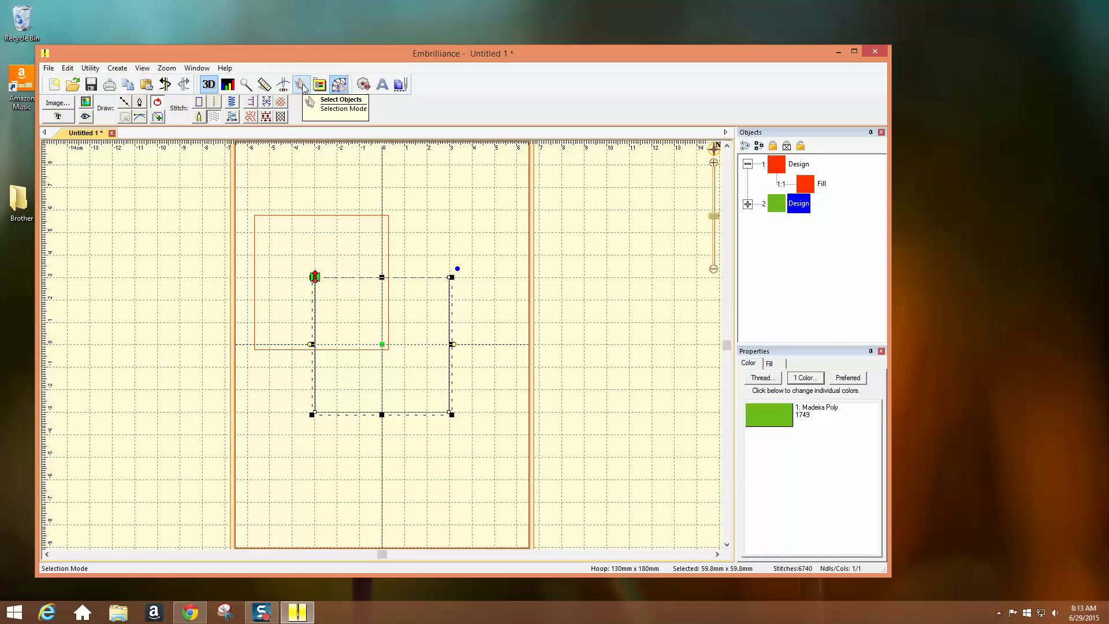
- Apply Remove Hidden Stitches, check the trimmed red fill, then reselect Design 2
{"action": "left_click", "coordinate": [303, 87]}
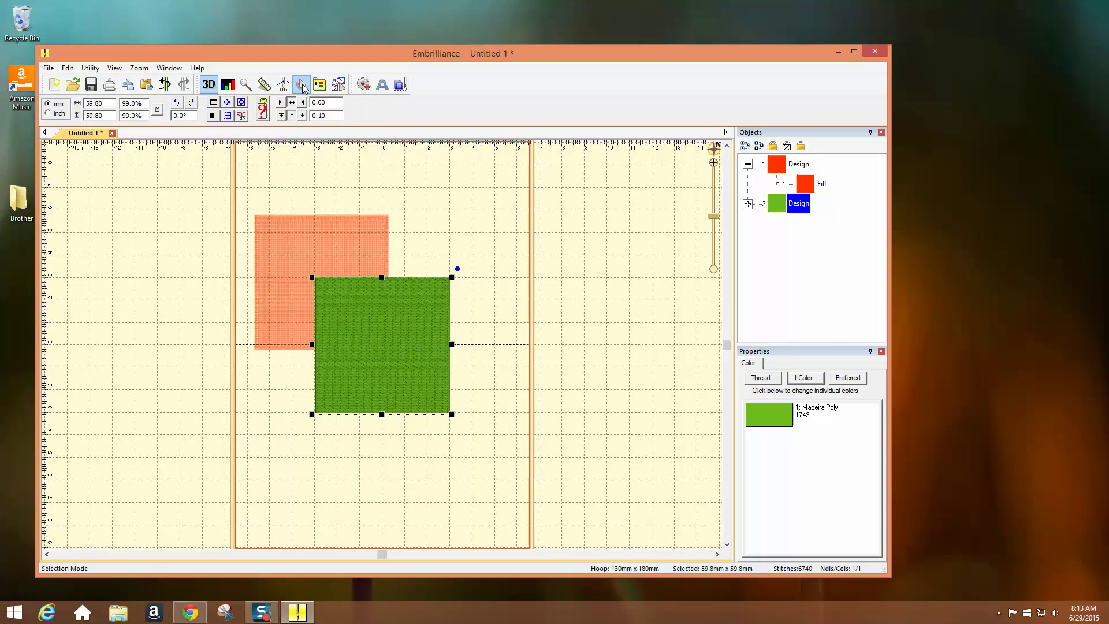
{"action": "left_click", "coordinate": [242, 116]}
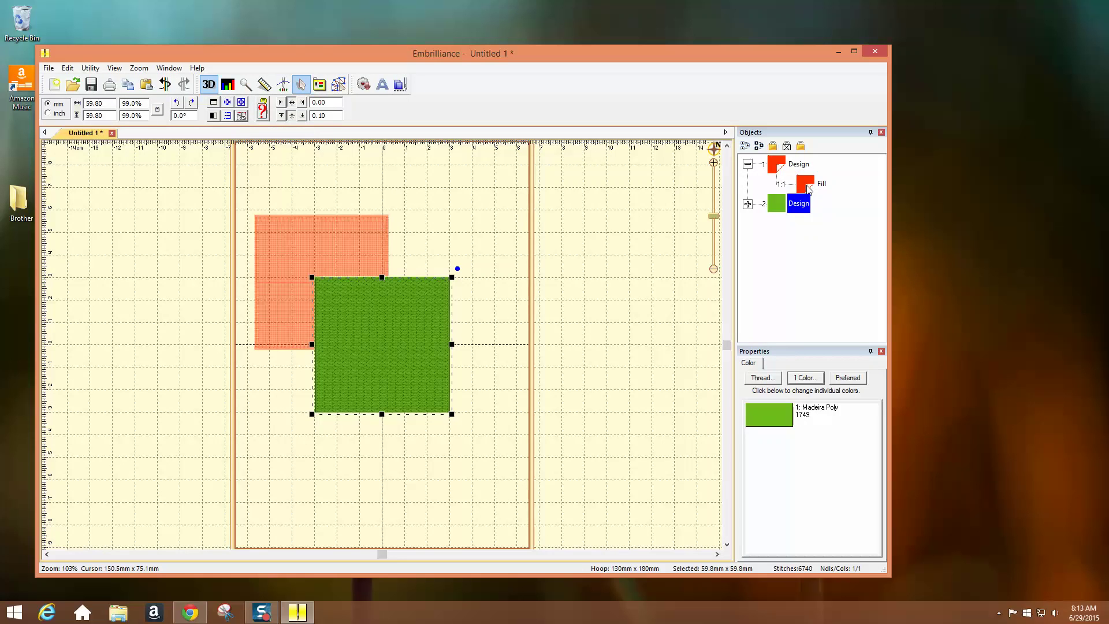
{"action": "left_click", "coordinate": [807, 187]}
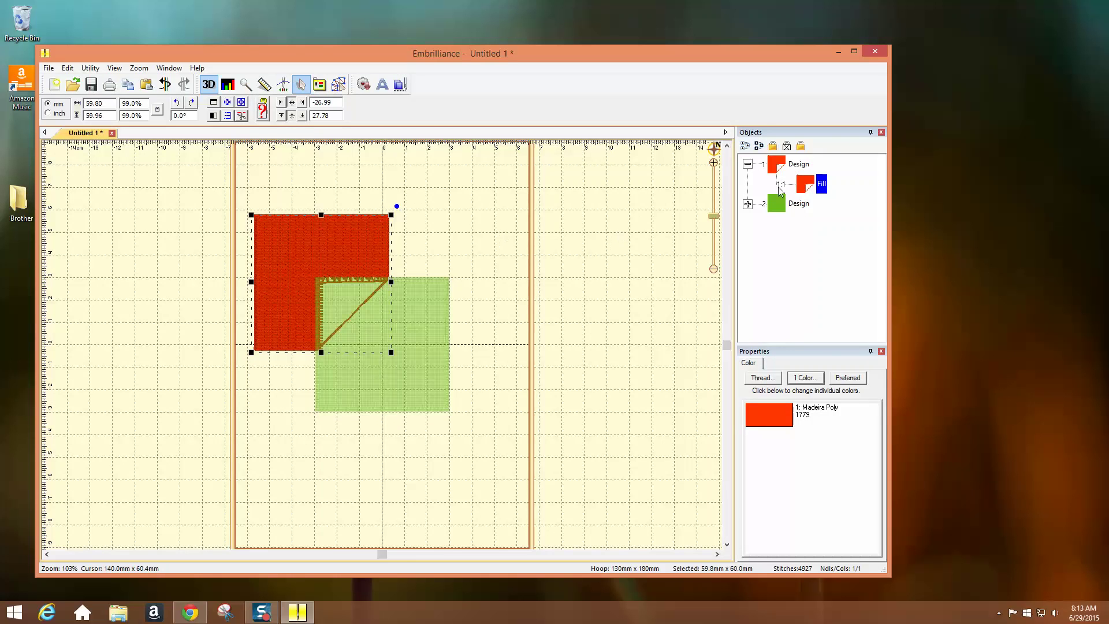
{"action": "left_click", "coordinate": [801, 204]}
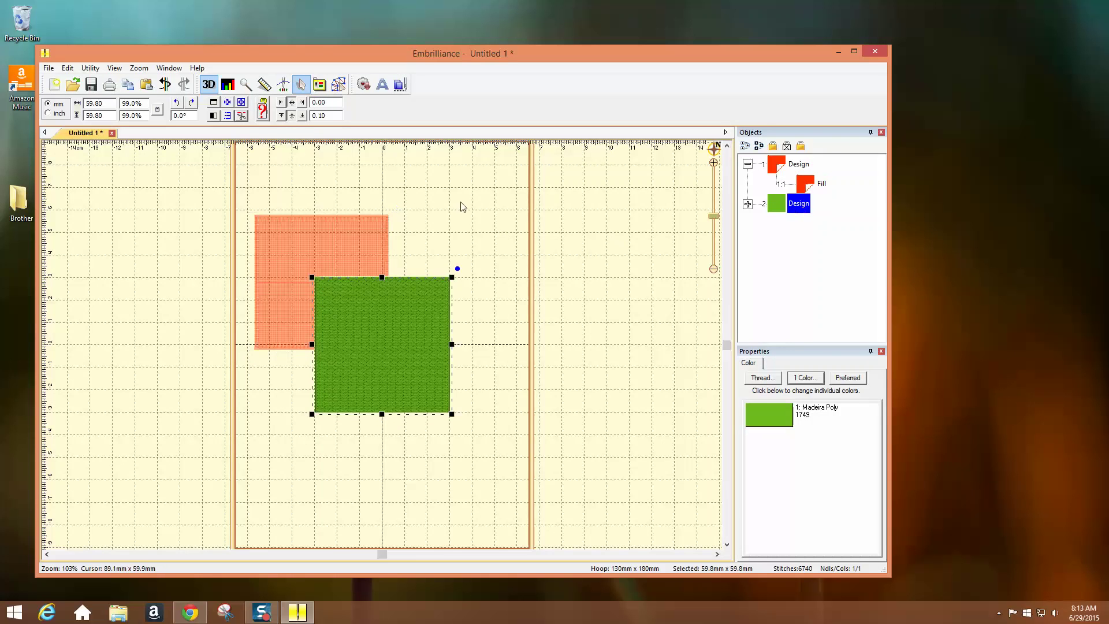
- Play the Stitch Simulator at higher speed to watch the red L-shape sew first
{"action": "left_click", "coordinate": [283, 84]}
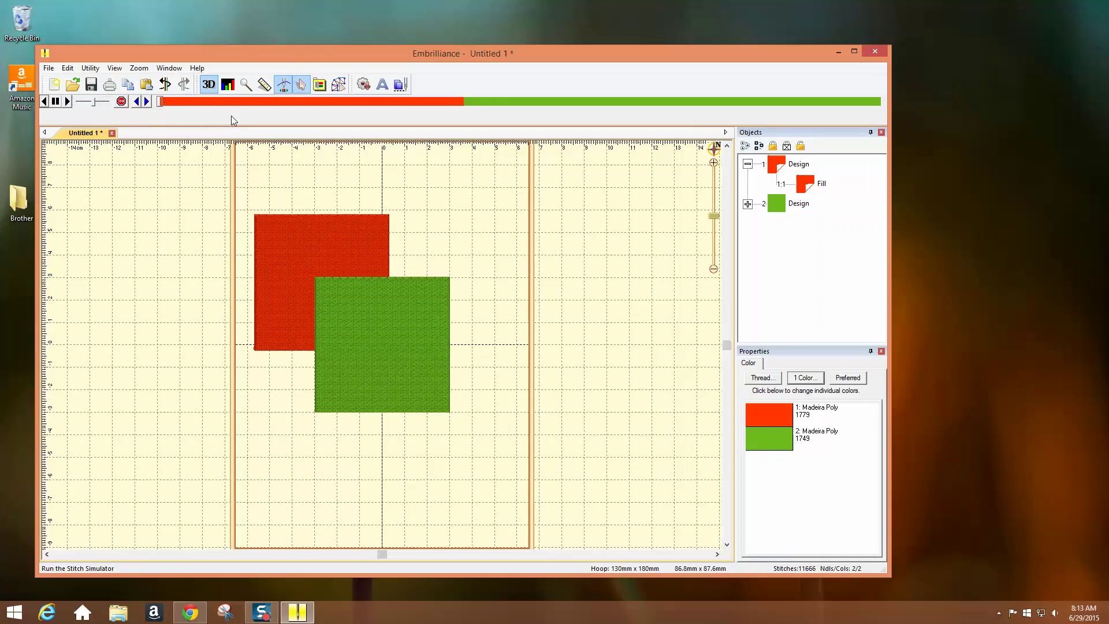
{"action": "left_click", "coordinate": [69, 101]}
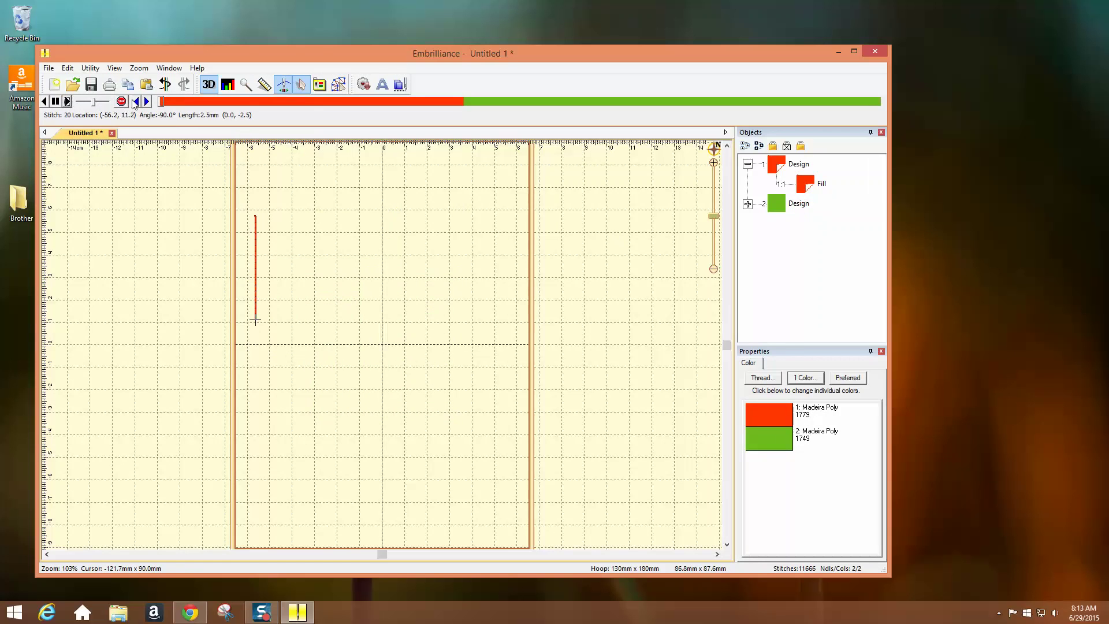
{"action": "left_click_drag", "start_coordinate": [95, 102], "coordinate": [109, 102]}
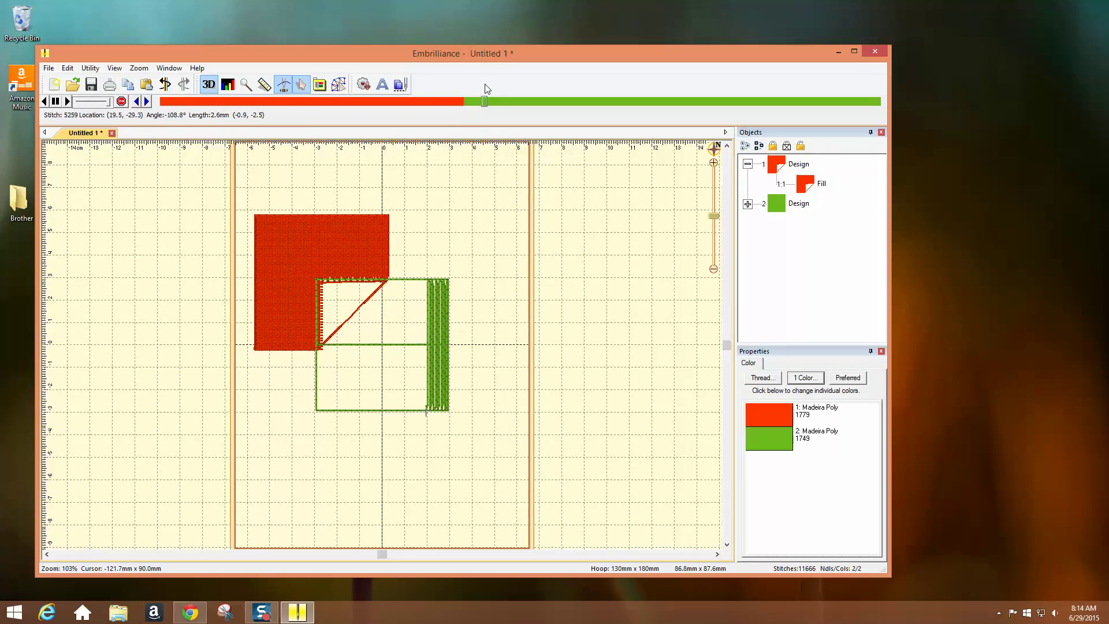
- In Preferences > Files, enable treating objects labelled applique pos as filled
{"action": "left_click", "coordinate": [72, 70]}
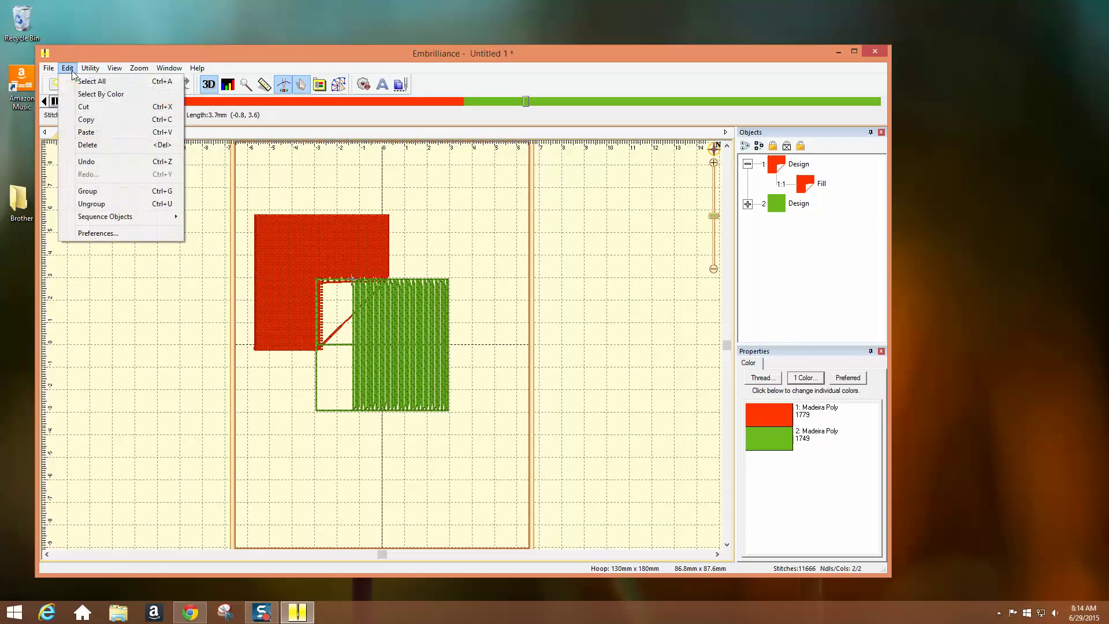
{"action": "left_click", "coordinate": [97, 234]}
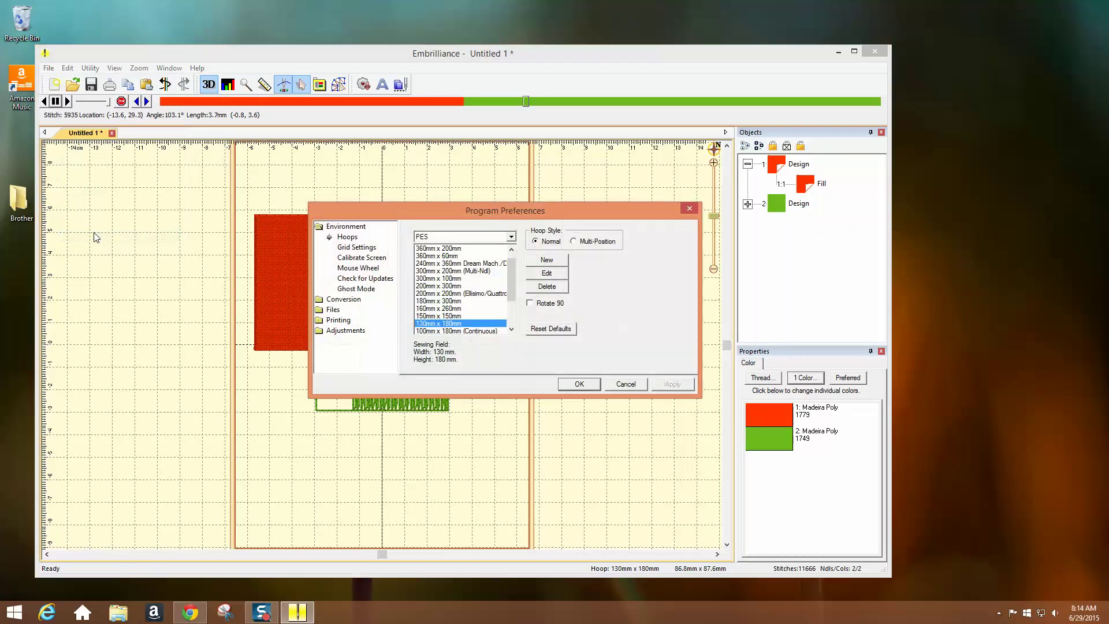
{"action": "left_click", "coordinate": [336, 312]}
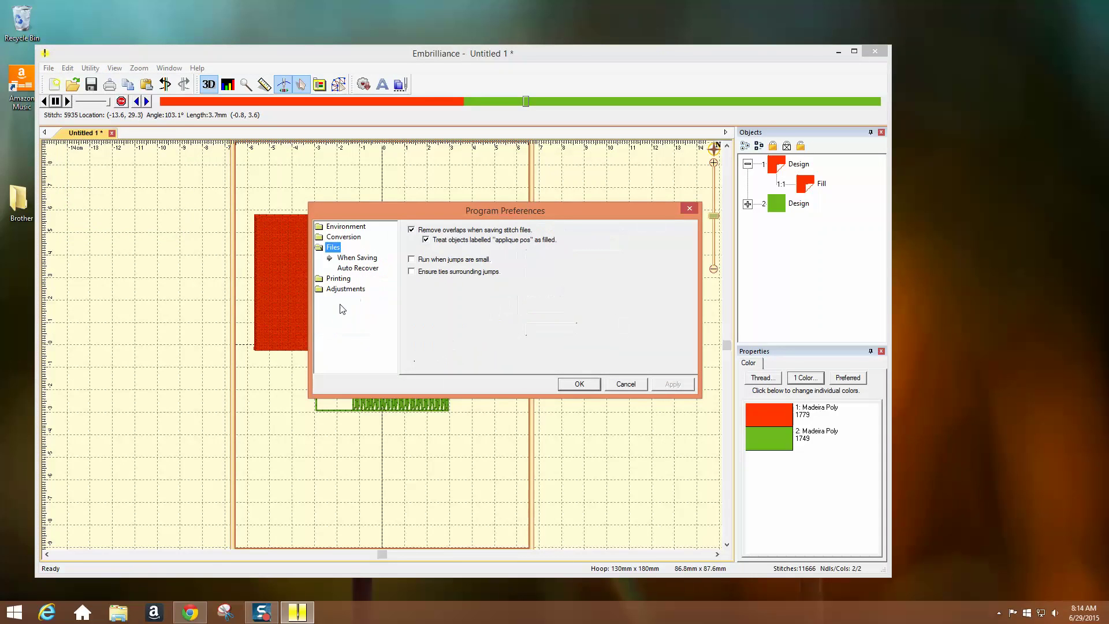
{"action": "left_click", "coordinate": [424, 239]}
{"action": "left_click", "coordinate": [595, 389]}
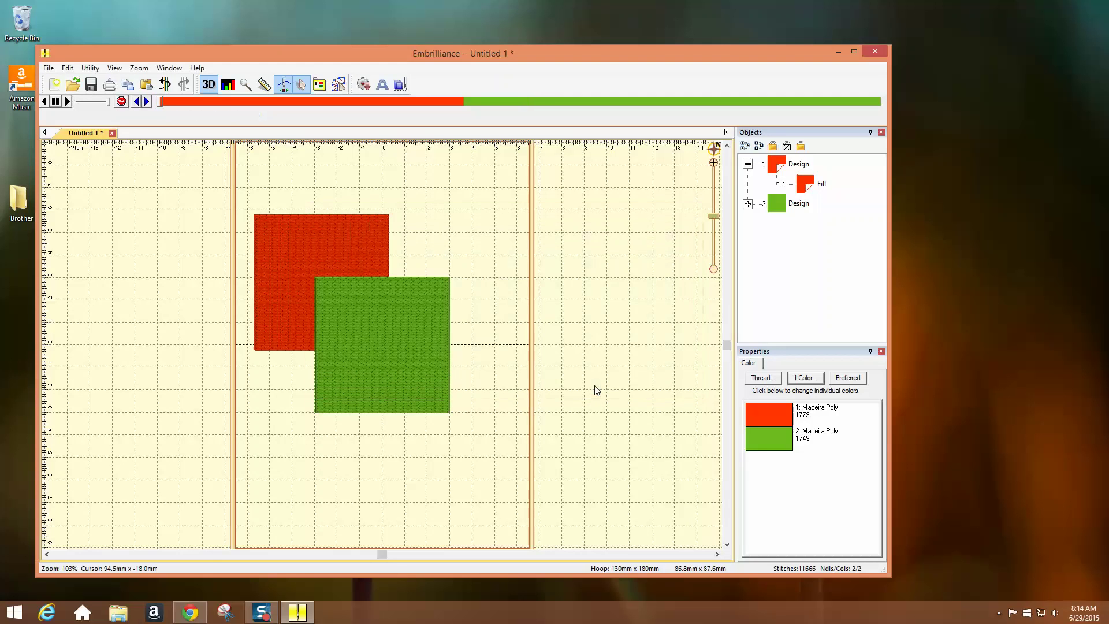